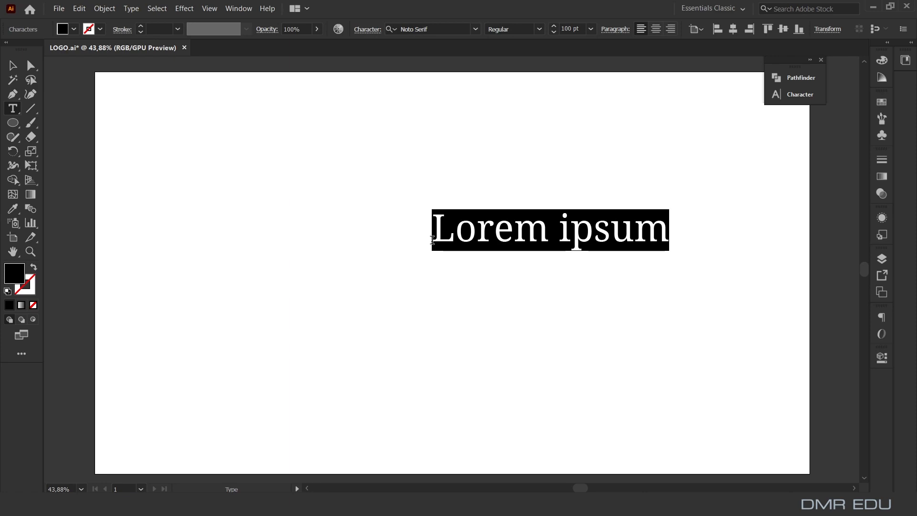
# Replace the placeholder text with the word FOUNTAIN and finish editing it
pyautogui.write('FOUNT')
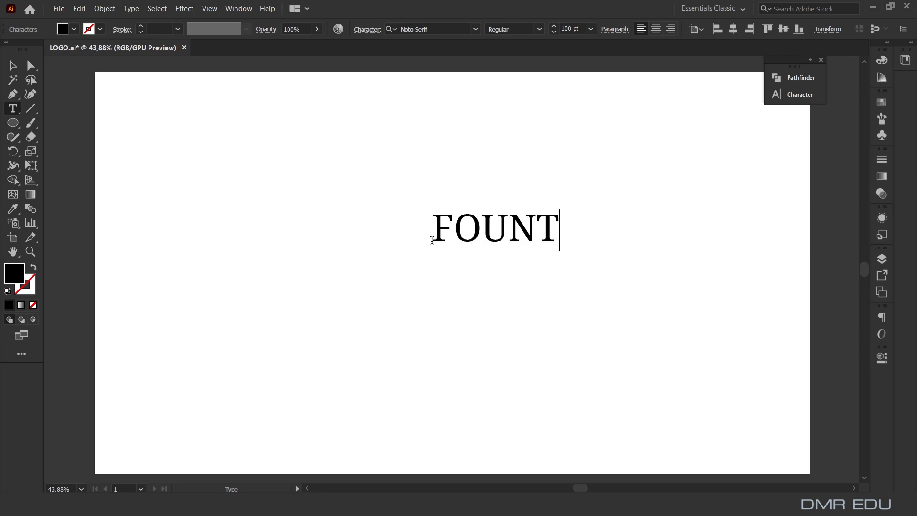
pyautogui.write('AIN')
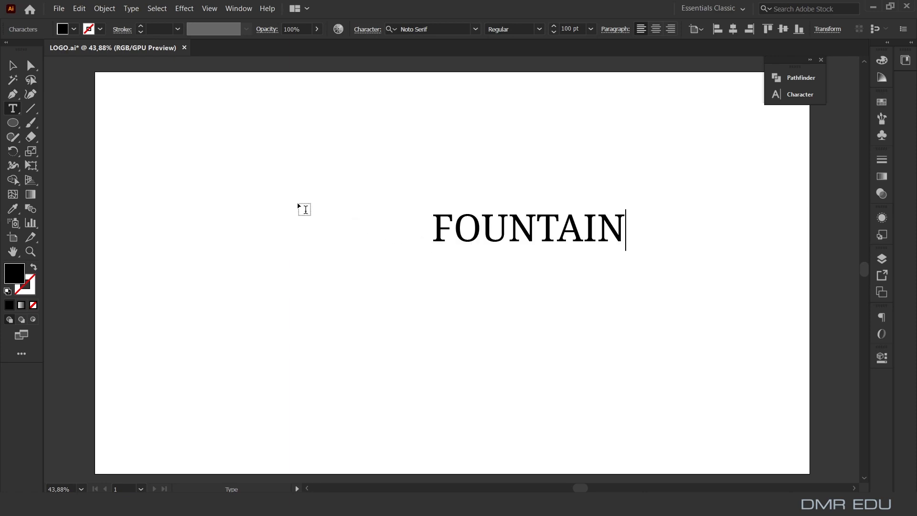
pyautogui.click(13, 65)
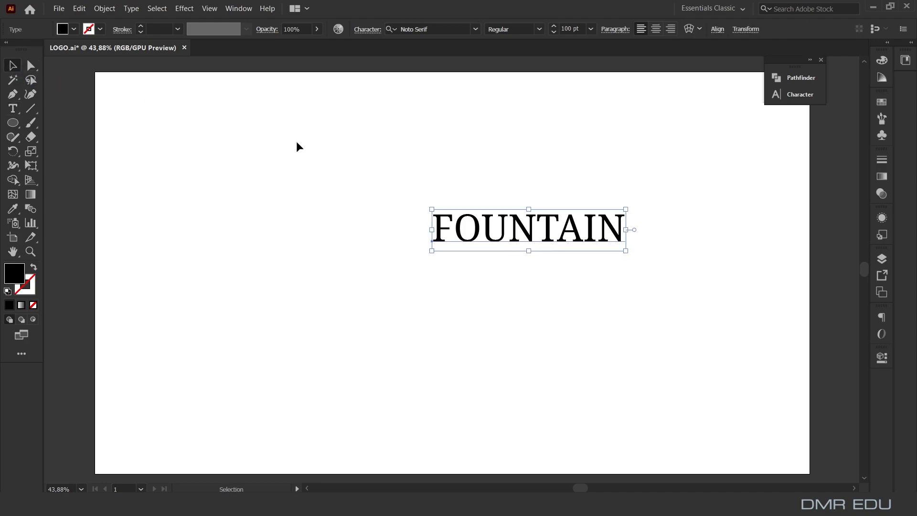
# Duplicate the FOUNTAIN text and shorten the copy to the single letter F
pyautogui.click(79, 8)
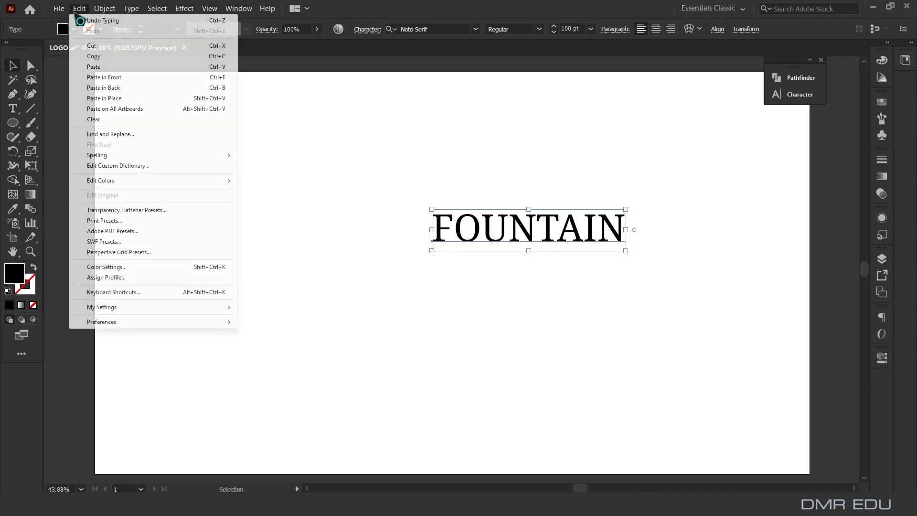
pyautogui.click(101, 57)
pyautogui.click(79, 8)
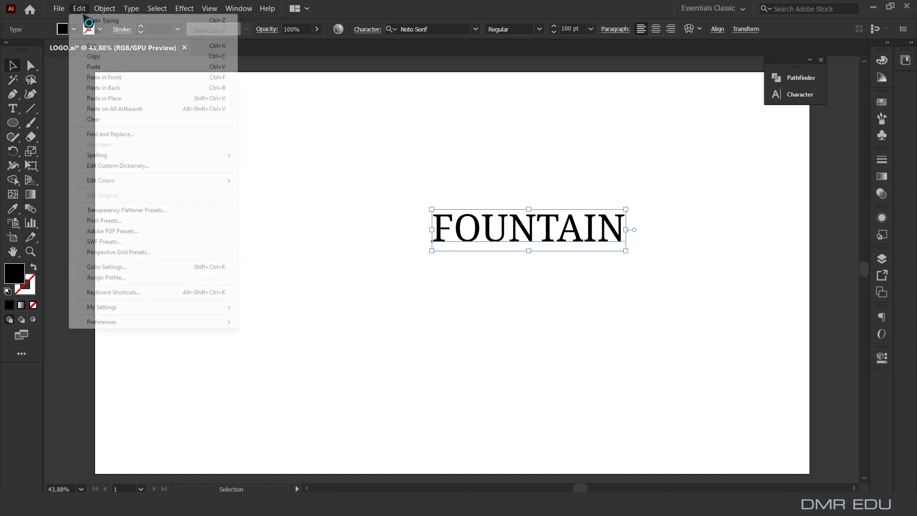
pyautogui.click(102, 67)
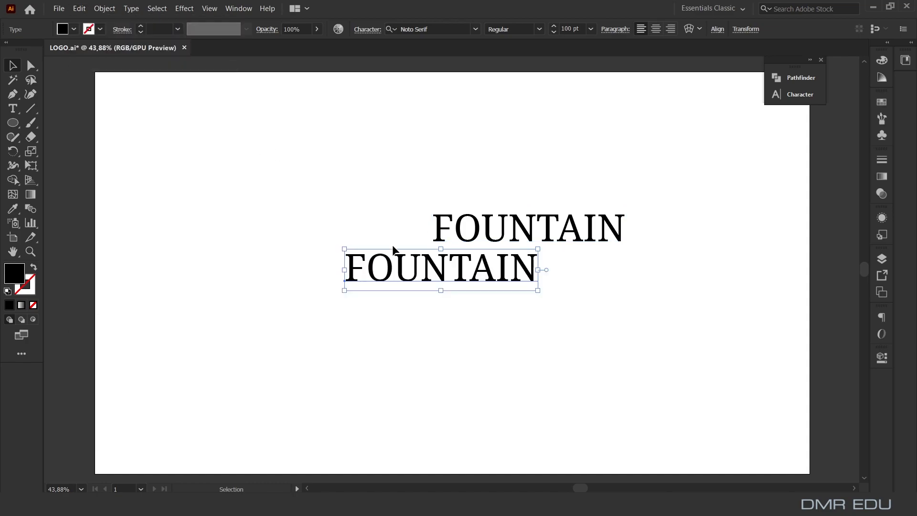
pyautogui.press('t')
pyautogui.moveTo(367, 267); pyautogui.dragTo(612, 272)
pyautogui.press('BackSpace')
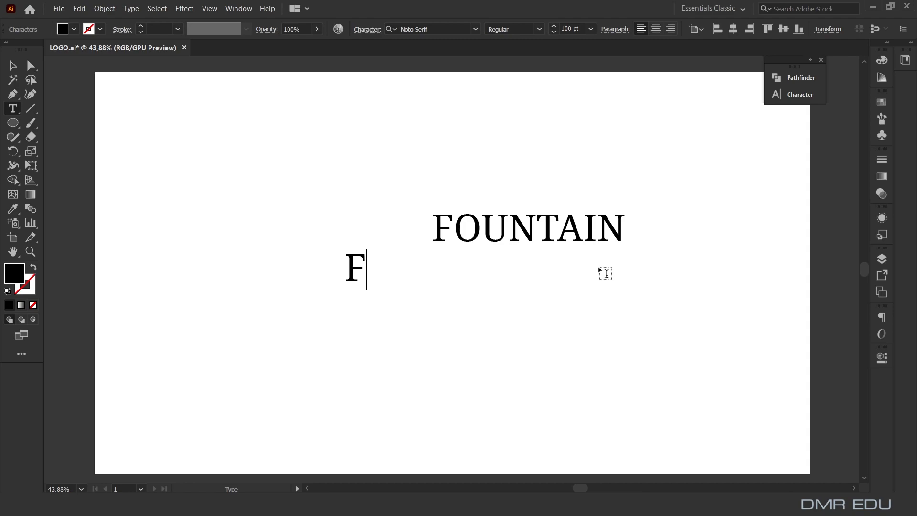
pyautogui.click(12, 67)
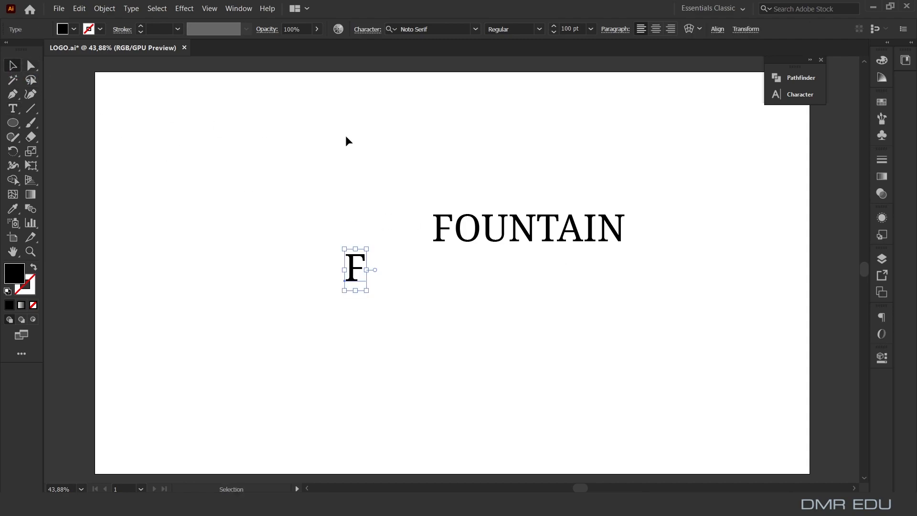
# Set the font size of the single letter F to 300 pt
pyautogui.click(564, 29)
pyautogui.write('300')
pyautogui.press('Return')
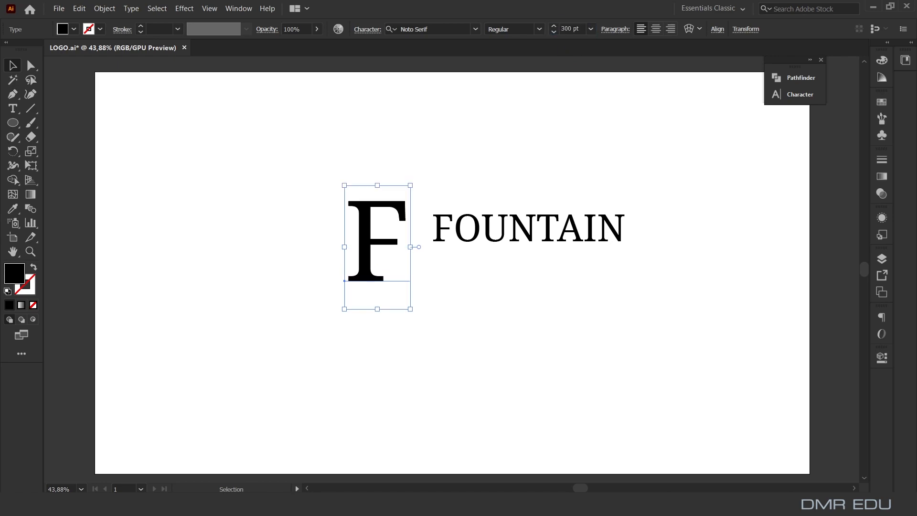
pyautogui.click(526, 191)
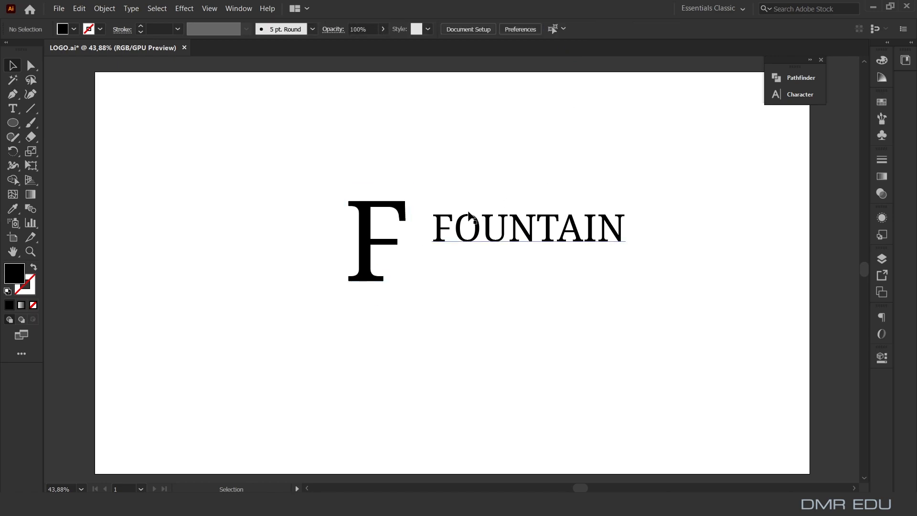
# Centre the FOUNTAIN text horizontally and vertically on the artboard, and place the large F above its middle
pyautogui.click(478, 230)
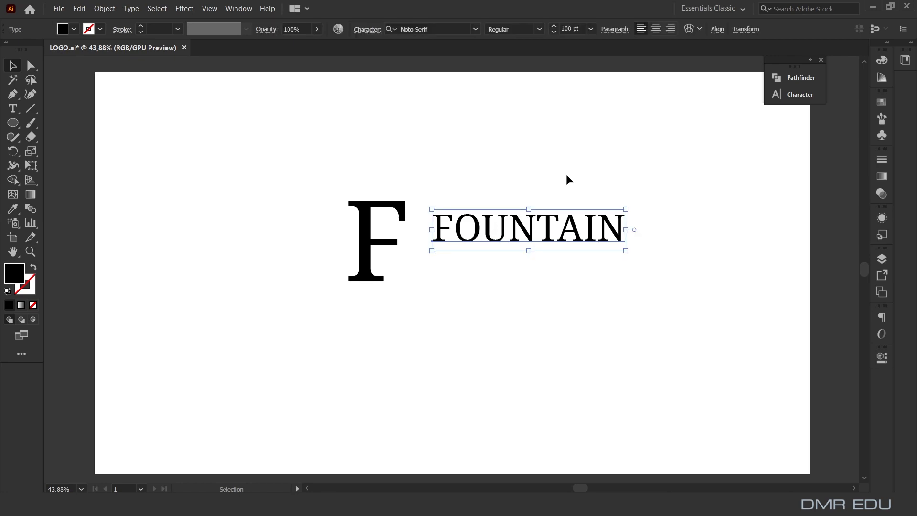
pyautogui.click(717, 30)
pyautogui.click(620, 64)
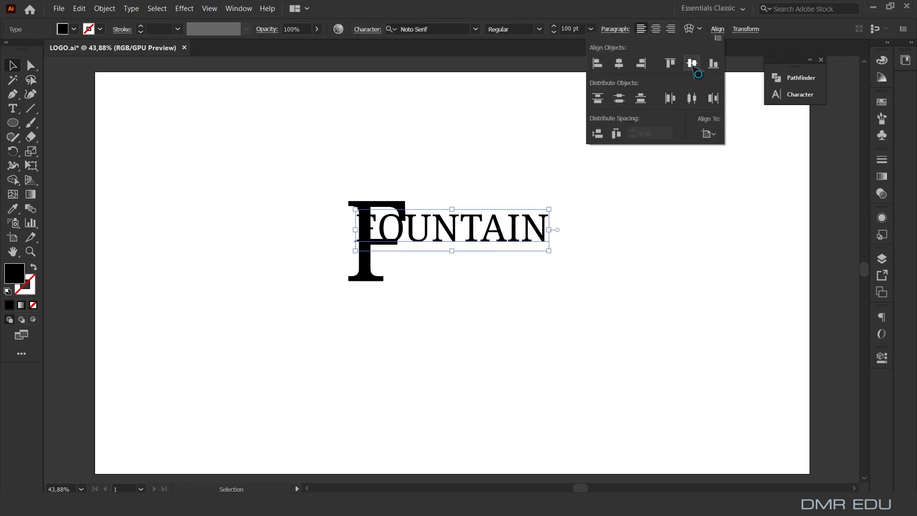
pyautogui.click(693, 64)
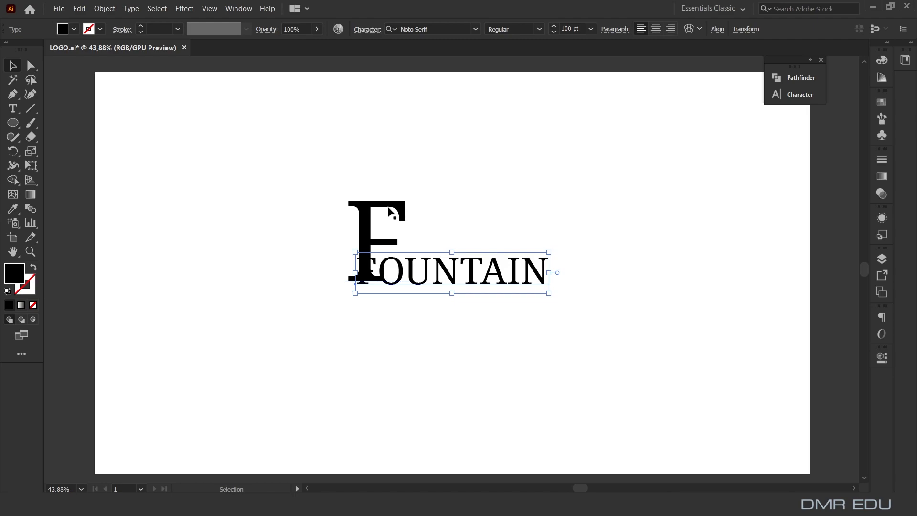
pyautogui.moveTo(390, 210); pyautogui.dragTo(478, 159)
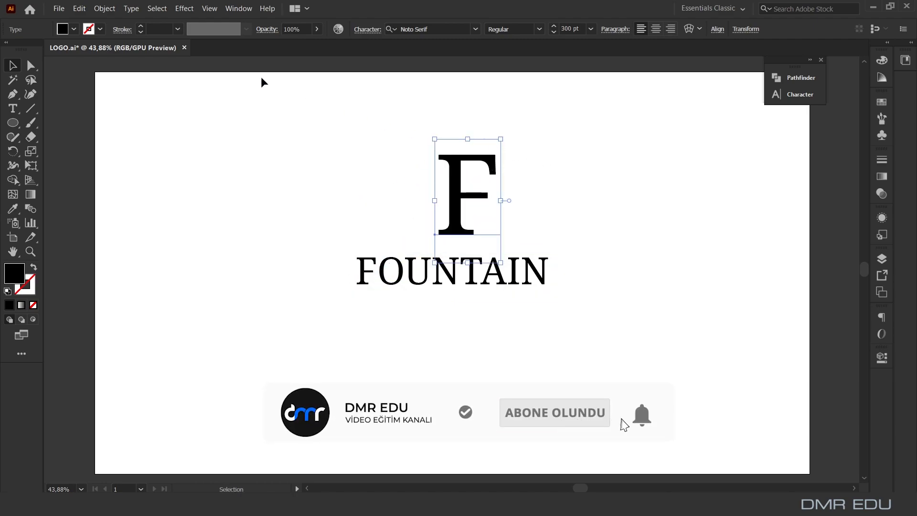
# Expand the large F into an editable shape with the Object and Fill options
pyautogui.click(105, 8)
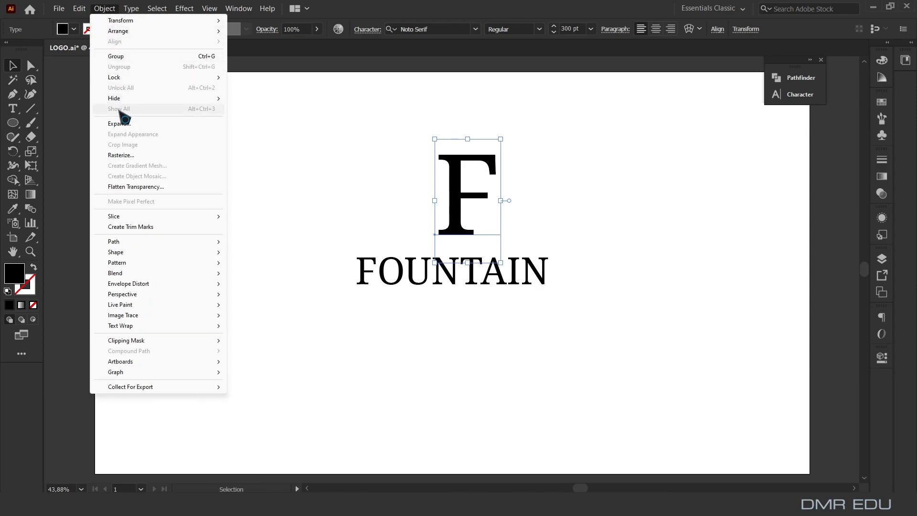
pyautogui.click(126, 124)
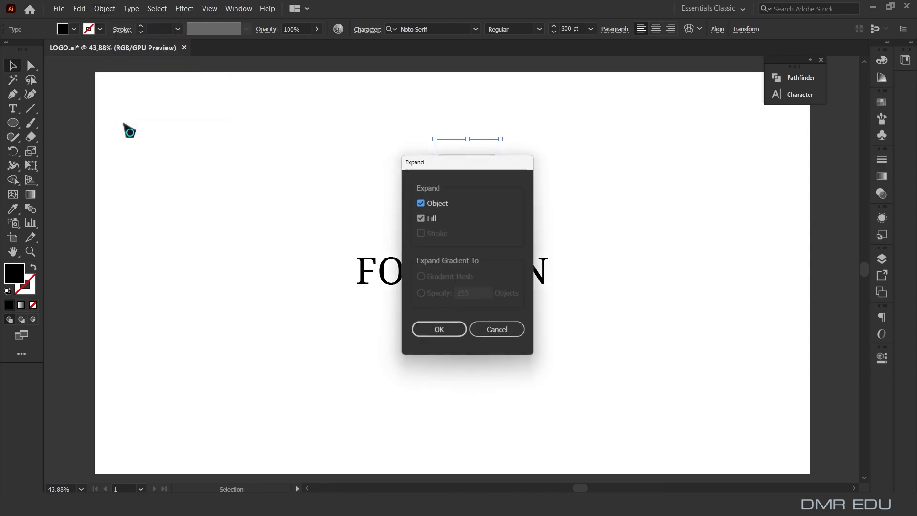
pyautogui.click(439, 330)
pyautogui.click(567, 167)
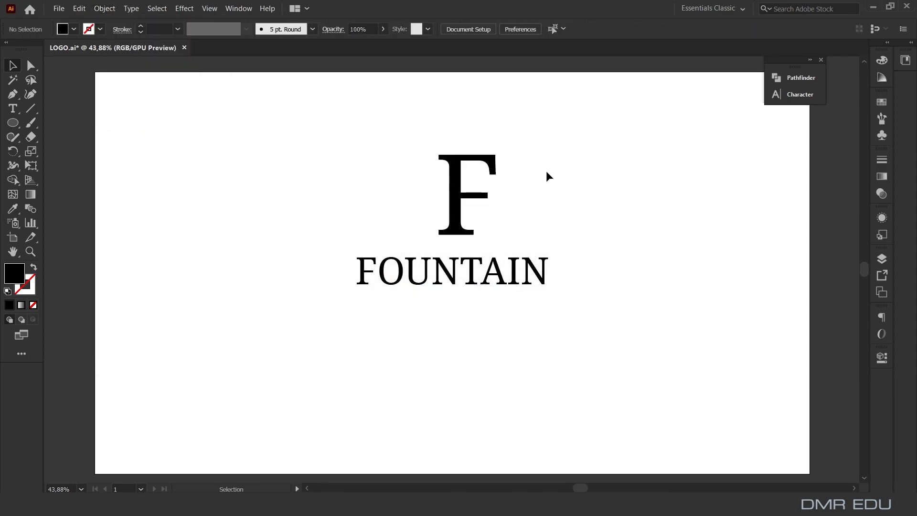
# Round the outer corner at the end of the F's upper arm to a radius of about 30 px
pyautogui.scroll(5, 540, 179)
pyautogui.moveTo(342, 174); pyautogui.dragTo(541, 196)
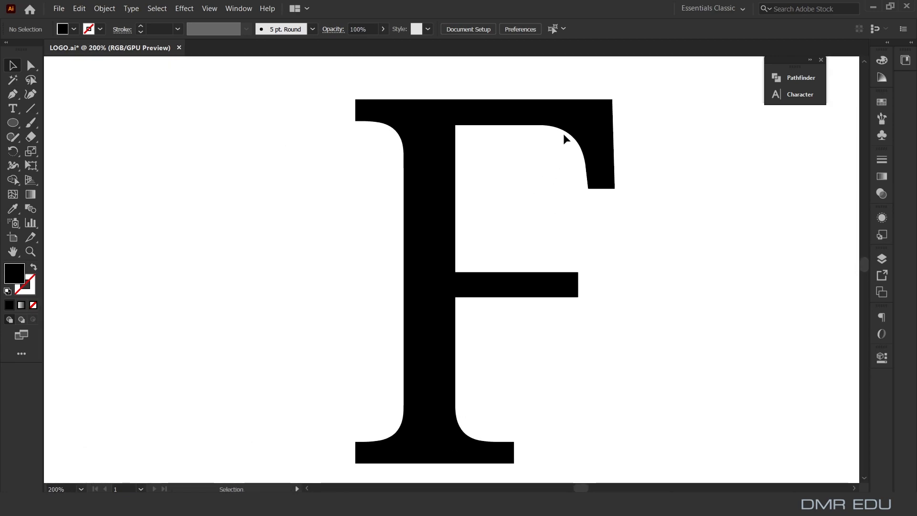
pyautogui.click(578, 120)
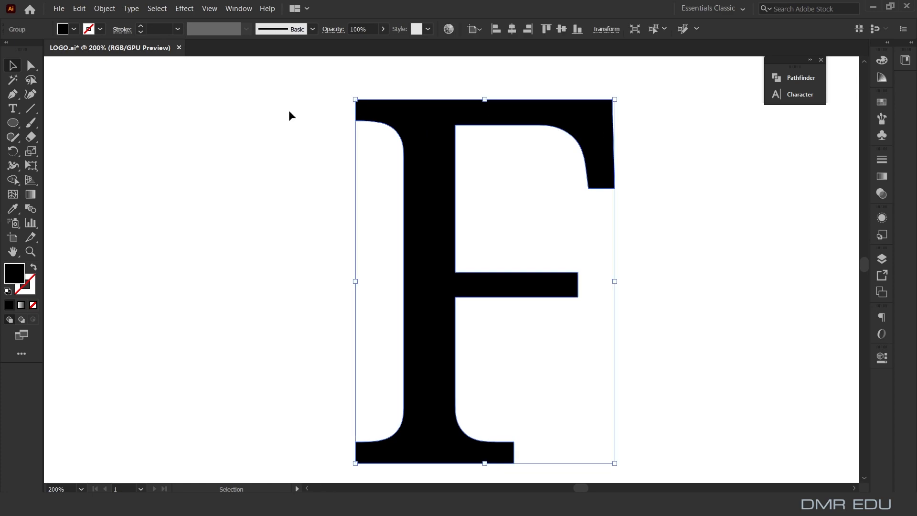
pyautogui.click(31, 65)
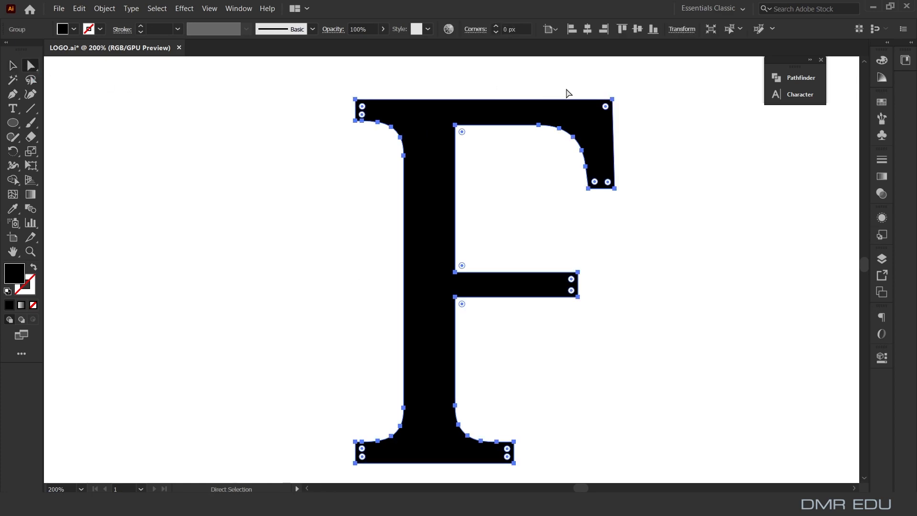
pyautogui.click(613, 99)
pyautogui.moveTo(606, 106); pyautogui.dragTo(552, 146)
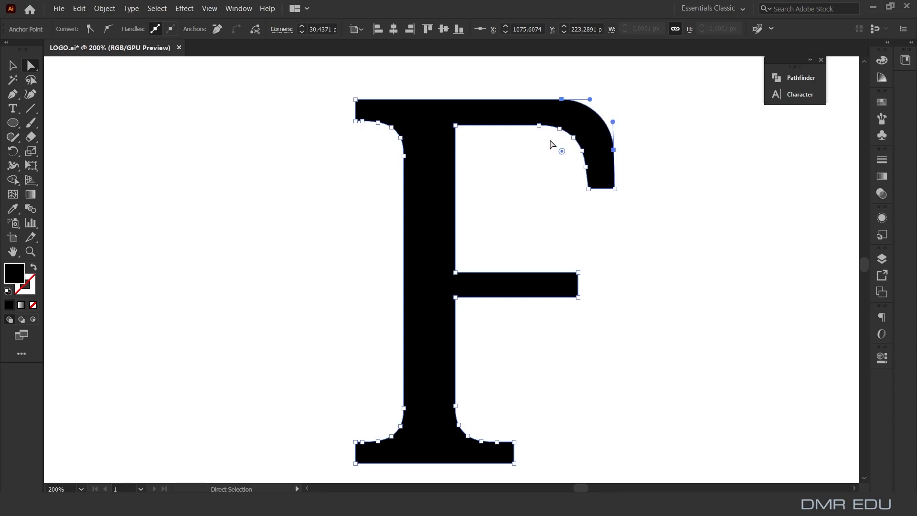
pyautogui.click(552, 144)
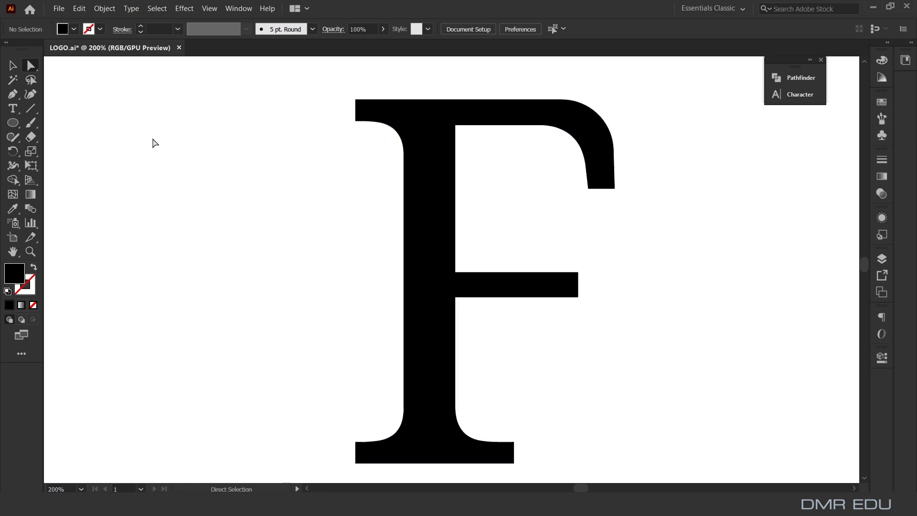
# Draw a small flat black rectangle across the lower end of the F's curved upper arm, slightly wider than the arm
pyautogui.click(16, 124)
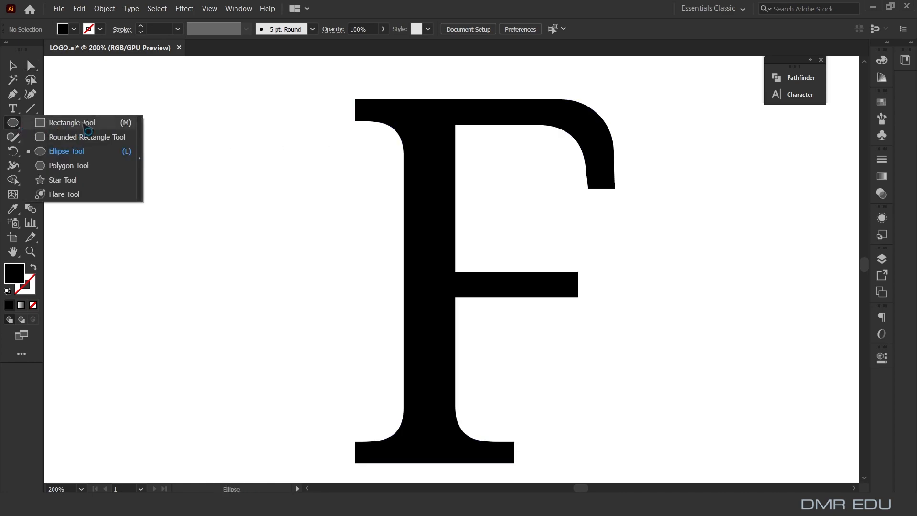
pyautogui.click(72, 123)
pyautogui.moveTo(581, 183); pyautogui.dragTo(619, 194)
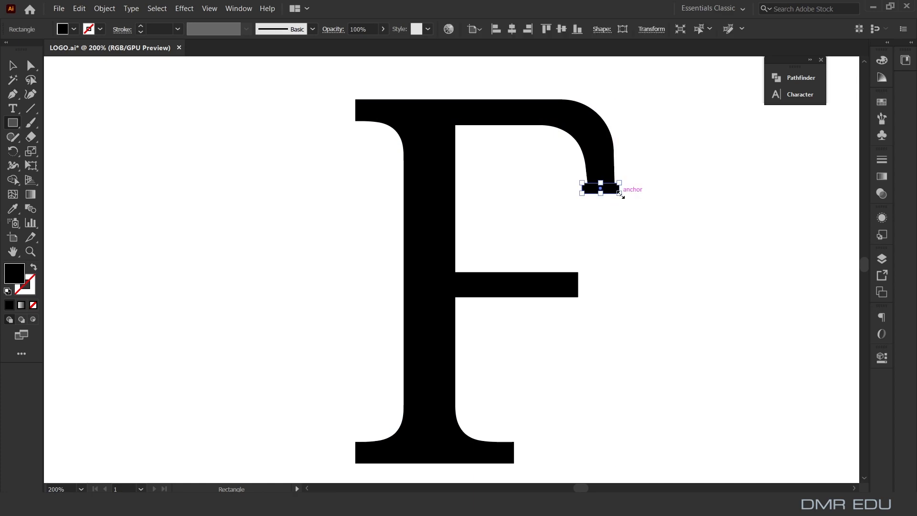
# Unite the small rectangle and the F into one shape with Pathfinder
pyautogui.click(19, 70)
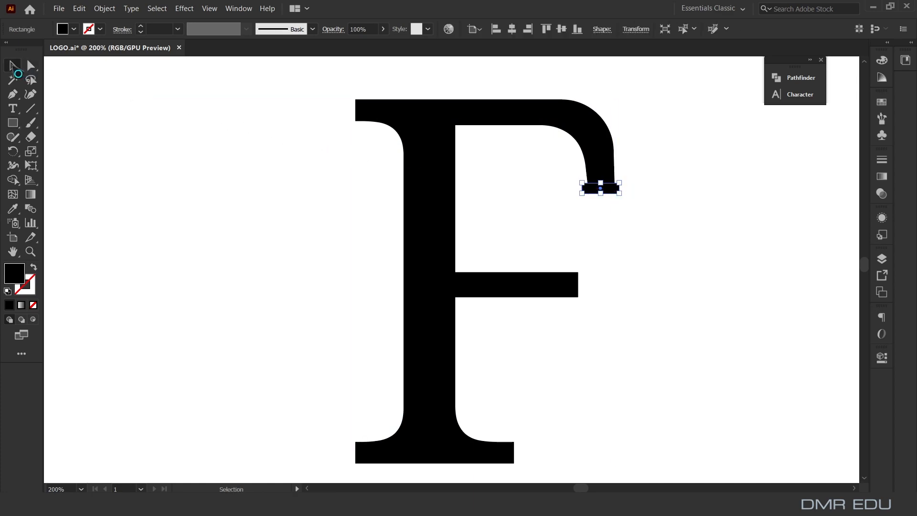
pyautogui.moveTo(693, 135); pyautogui.dragTo(497, 222)
pyautogui.click(792, 79)
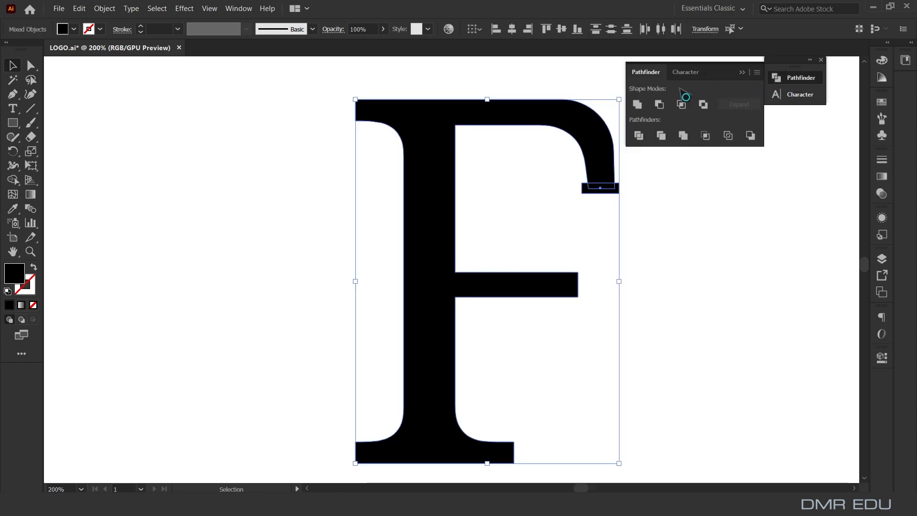
pyautogui.click(637, 104)
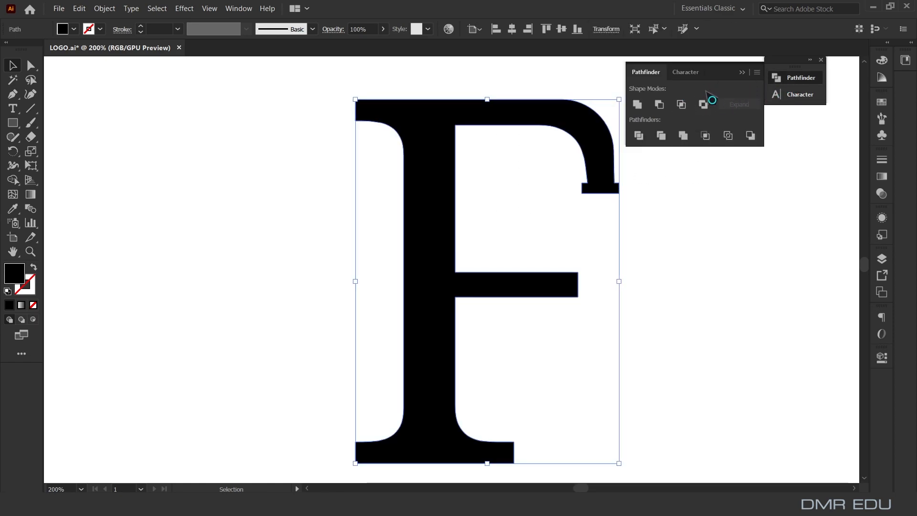
pyautogui.click(742, 72)
pyautogui.click(674, 136)
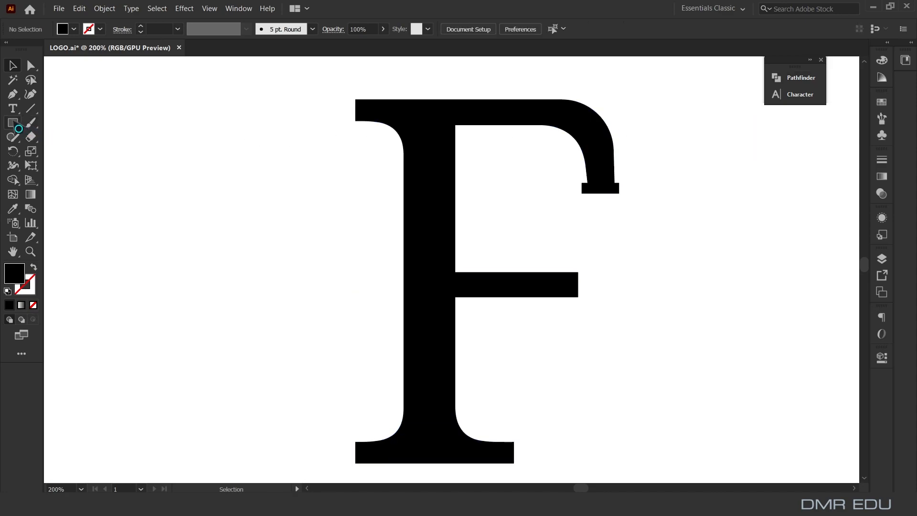
# Draw a small black circle just below the spout-like end of the F's upper arm
pyautogui.click(13, 123)
pyautogui.click(67, 152)
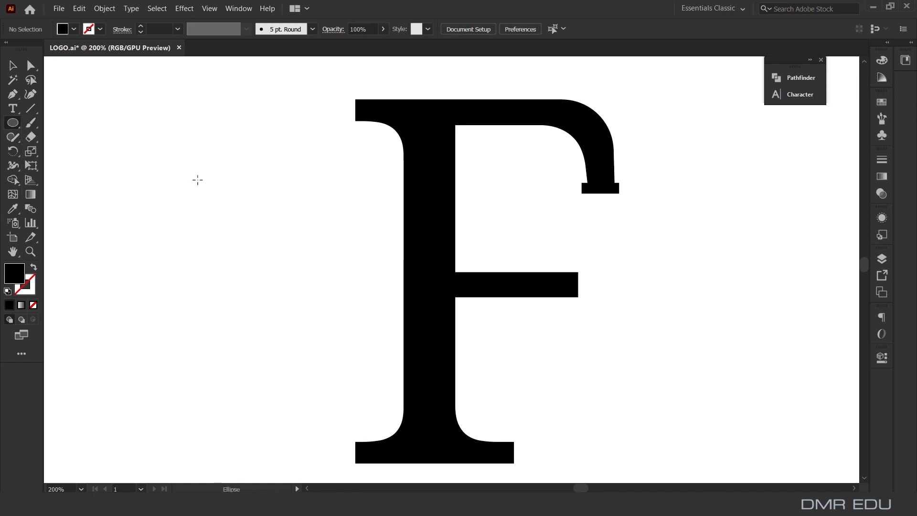
pyautogui.scroll(3, 607, 242)
pyautogui.moveTo(618, 227); pyautogui.dragTo(541, 201)
pyautogui.press('shift')
pyautogui.moveTo(492, 165); pyautogui.dragTo(502, 183)
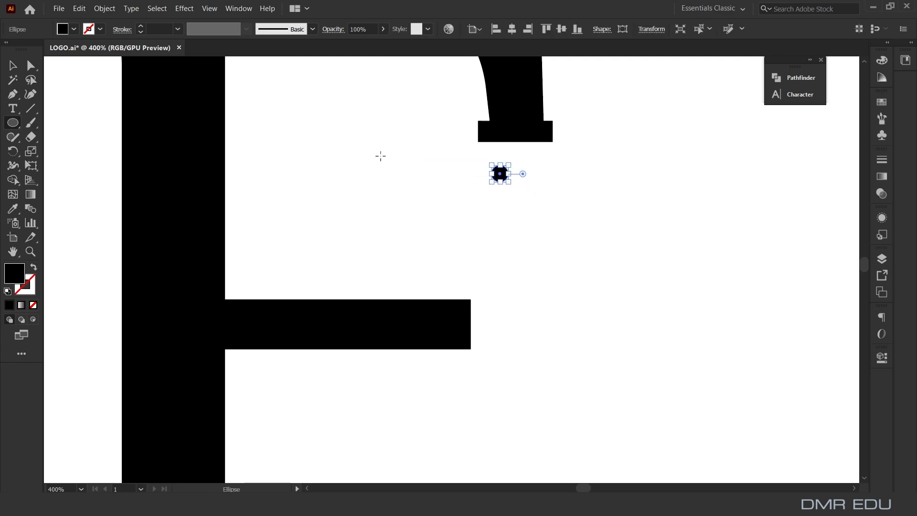
# Reshape the small circle into a water drop by raising its top anchor and converting it to a corner, and move it beneath the spout's middle
pyautogui.click(34, 68)
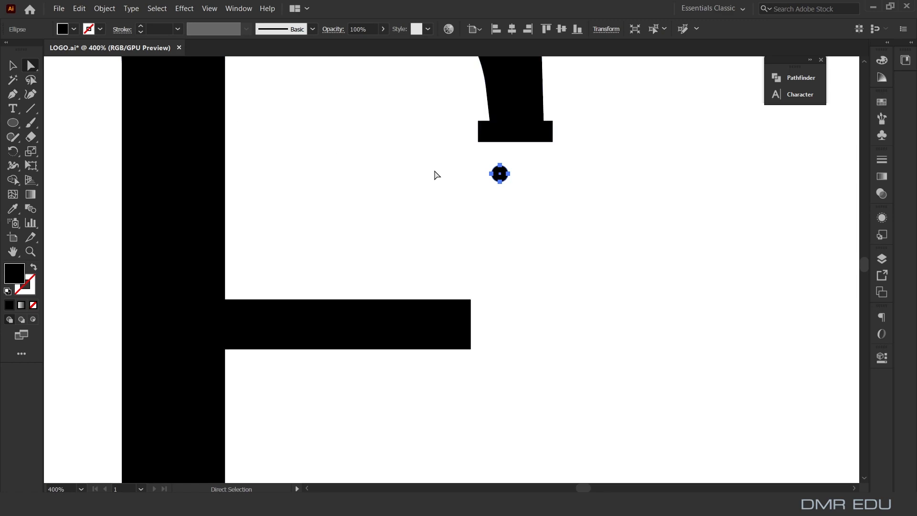
pyautogui.click(501, 166)
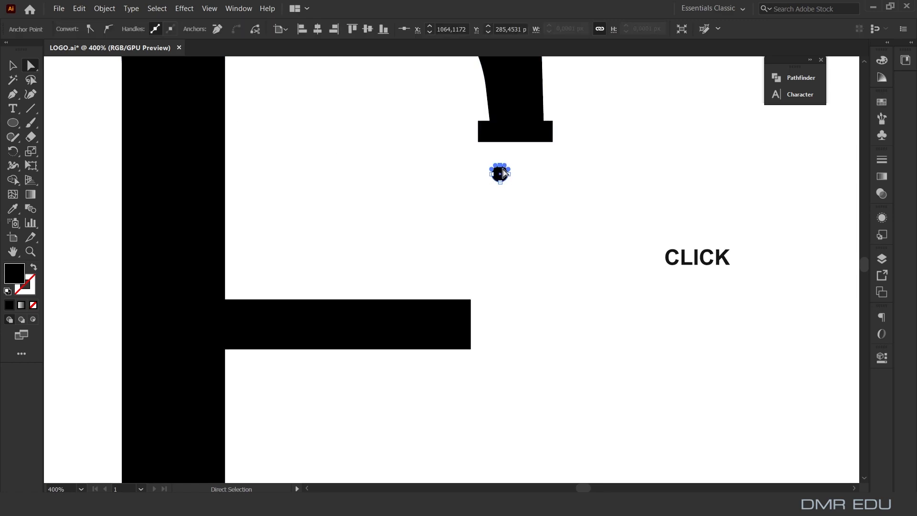
pyautogui.scroll(3, 501, 170)
pyautogui.moveTo(497, 167); pyautogui.dragTo(496, 118)
pyautogui.click(89, 28)
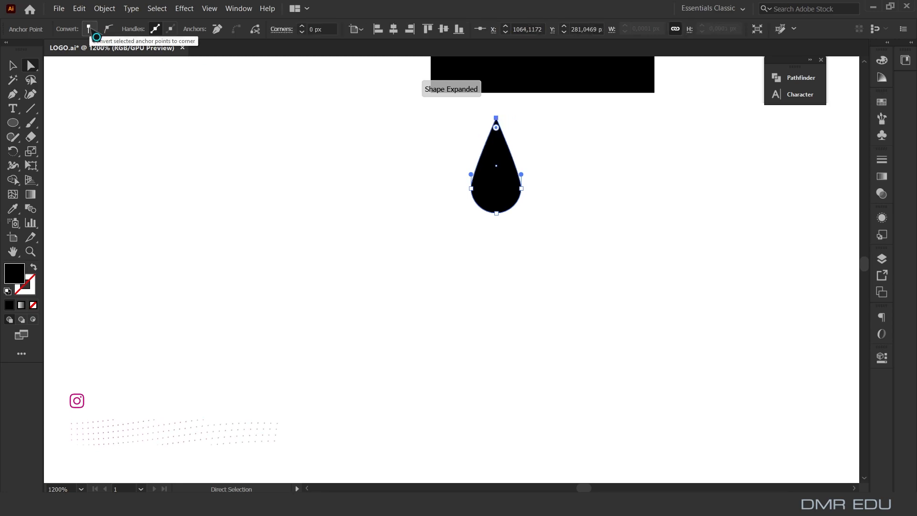
pyautogui.click(575, 161)
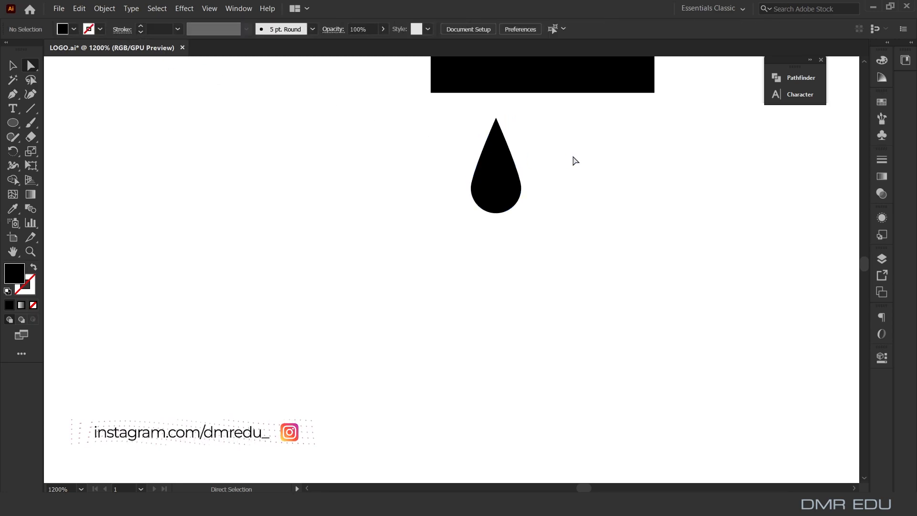
pyautogui.press('v')
pyautogui.moveTo(496, 176); pyautogui.dragTo(552, 191)
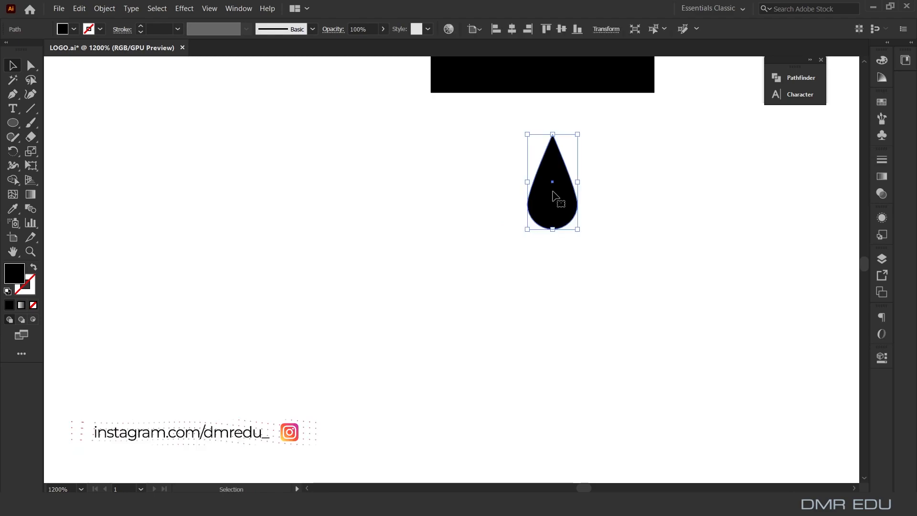
# Make two copies of the water drop, place them side by side lower down, and centre the original drop above them in a triangle
pyautogui.click(79, 8)
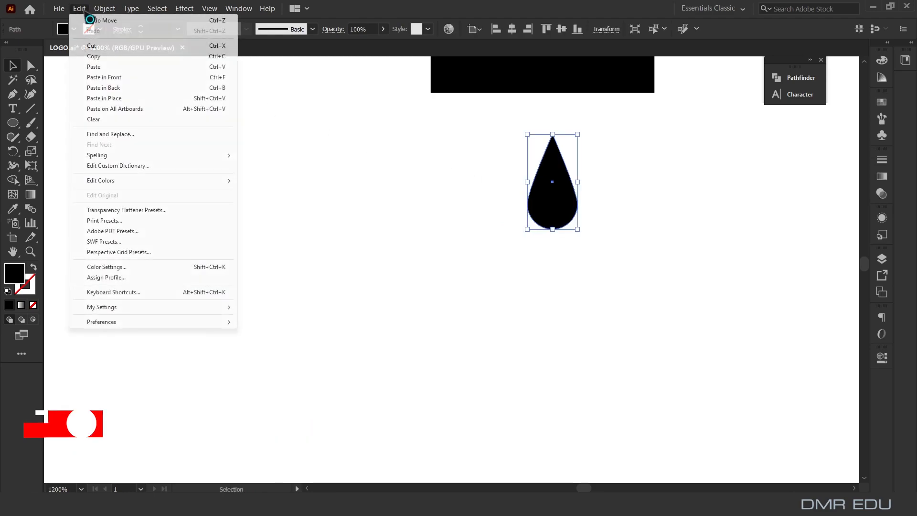
pyautogui.click(98, 57)
pyautogui.click(79, 8)
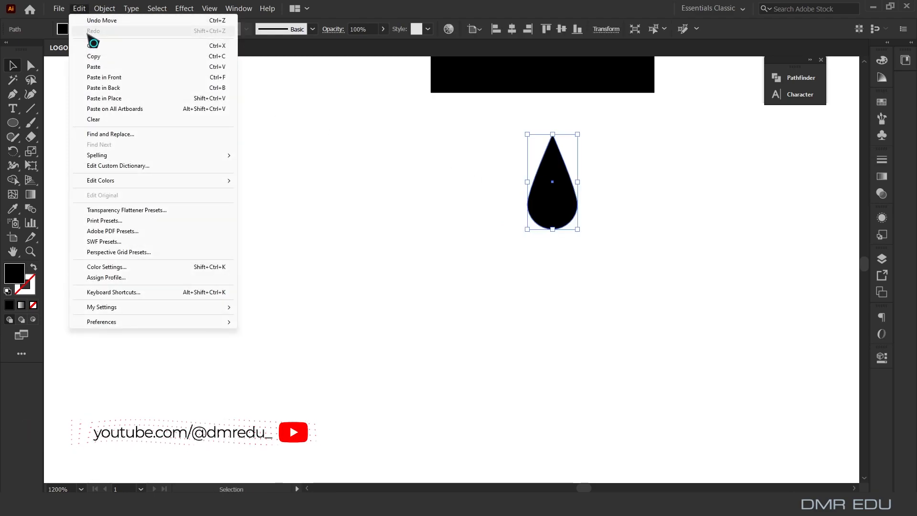
pyautogui.click(96, 75)
pyautogui.click(79, 8)
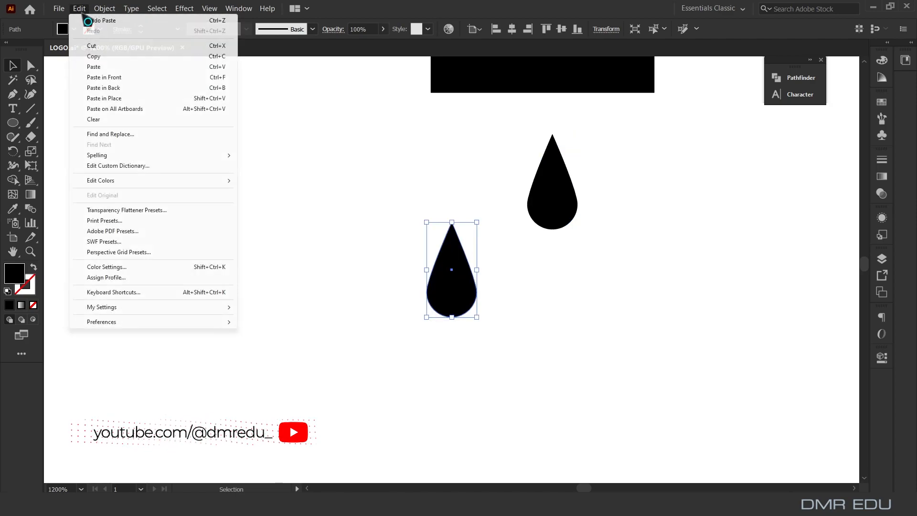
pyautogui.click(102, 76)
pyautogui.keyDown('alt'); pyautogui.moveTo(459, 287); pyautogui.dragTo(636, 287); pyautogui.keyUp('alt')
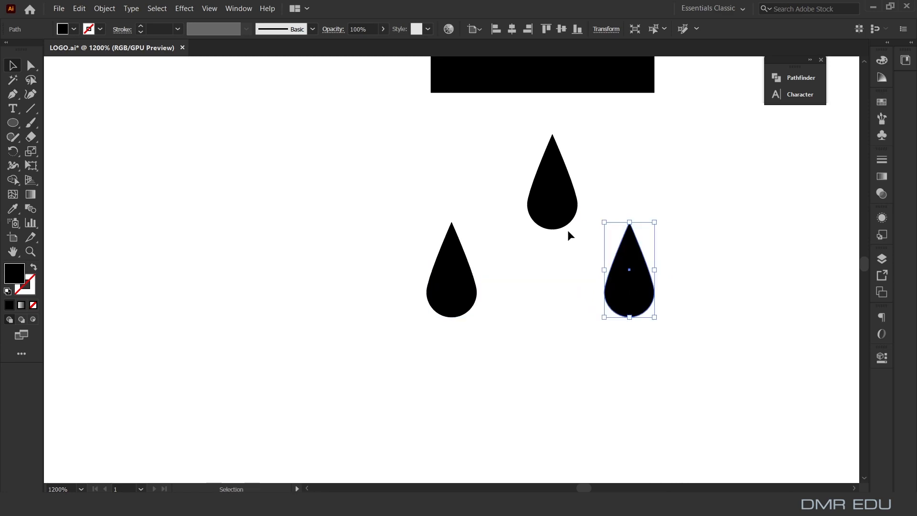
pyautogui.moveTo(559, 211); pyautogui.dragTo(549, 209)
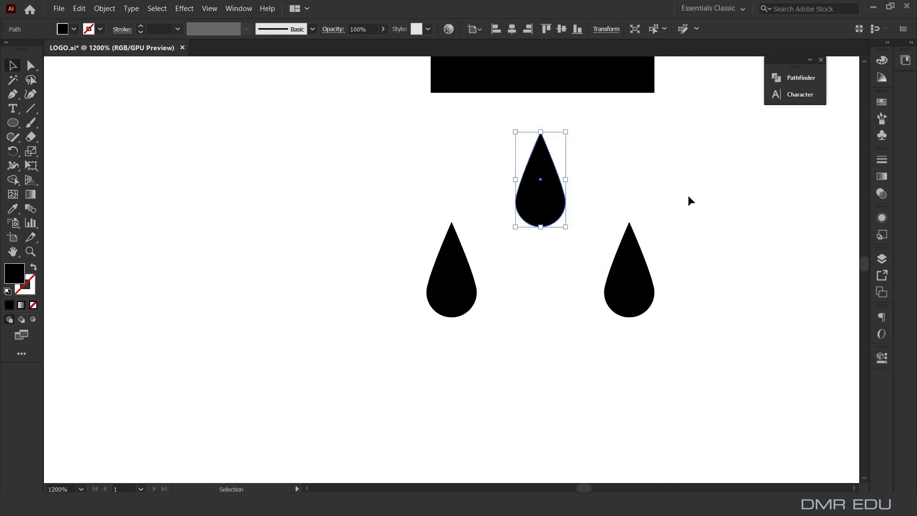
# Group the three water drops and position the group slightly lower beneath the spout
pyautogui.moveTo(682, 157); pyautogui.dragTo(383, 356)
pyautogui.click(105, 8)
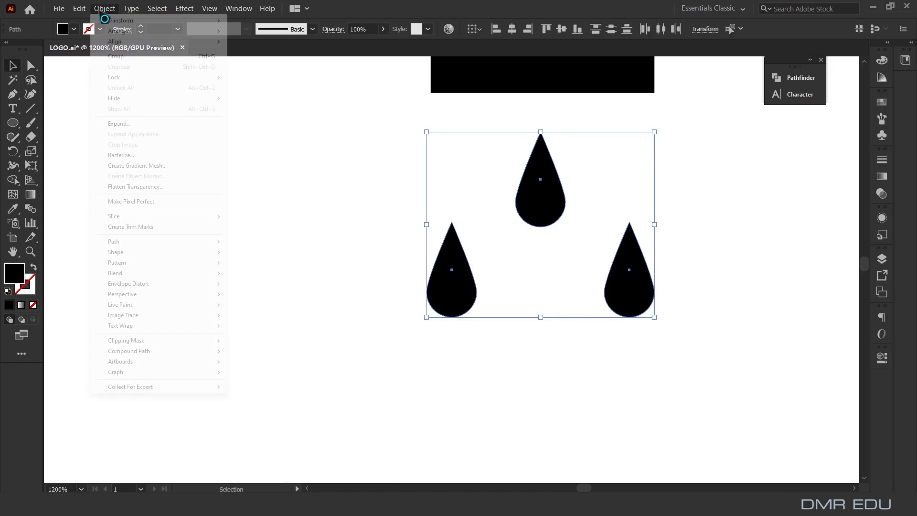
pyautogui.click(116, 57)
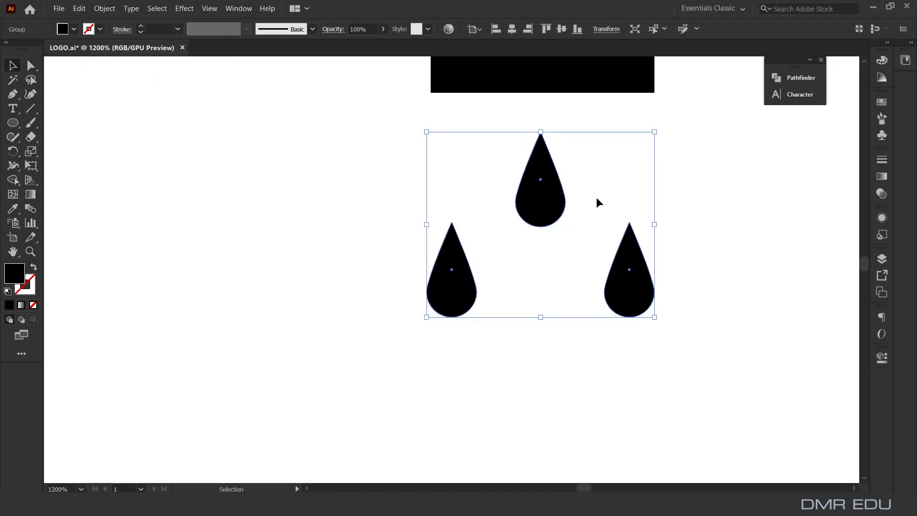
pyautogui.moveTo(550, 196); pyautogui.dragTo(553, 234)
pyautogui.click(734, 283)
# Lengthen the F's middle arm to the right by moving its two end anchors slightly past the spout's outer edge
pyautogui.moveTo(748, 280); pyautogui.dragTo(672, 94)
pyautogui.moveTo(614, 205); pyautogui.dragTo(685, 119)
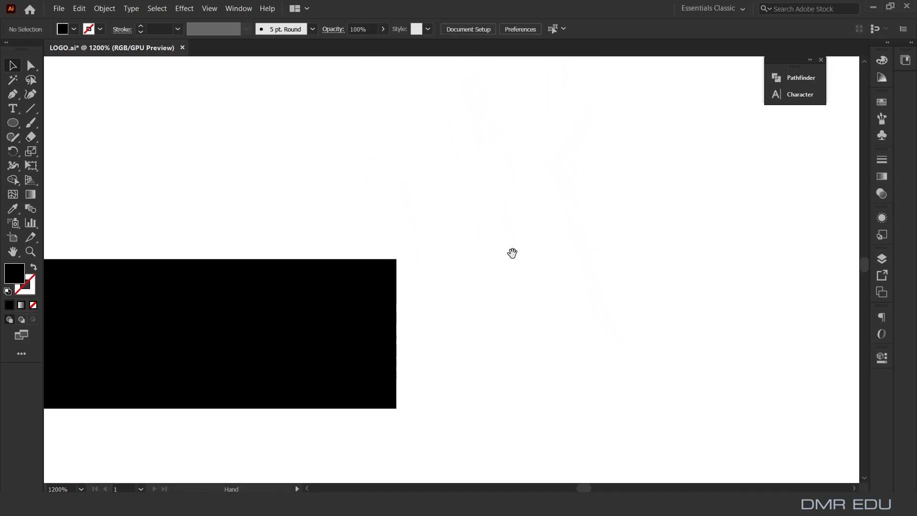
pyautogui.moveTo(517, 248); pyautogui.dragTo(575, 162)
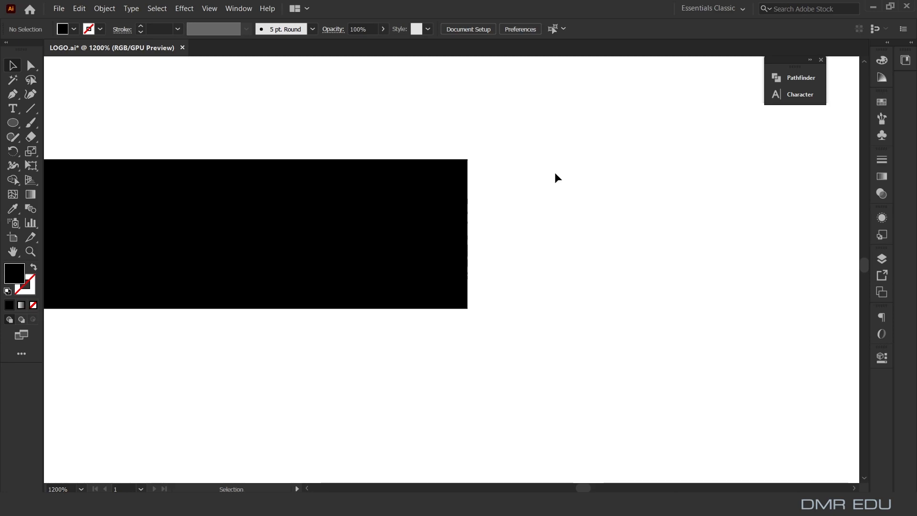
pyautogui.press('a')
pyautogui.moveTo(494, 135); pyautogui.dragTo(459, 356)
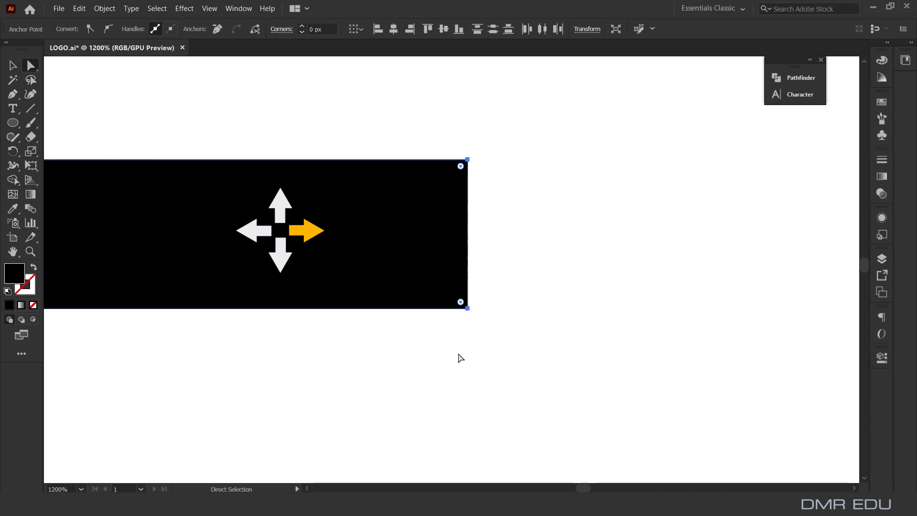
pyautogui.press('Right')
pyautogui.press('Right')
pyautogui.press('Right')
pyautogui.press('Right')
pyautogui.press('Right')
pyautogui.press('Right')
pyautogui.press('Right')
pyautogui.press('Right')
pyautogui.press('Right')
pyautogui.press('Right')
pyautogui.press('Right')
pyautogui.press('Right')
pyautogui.press('Right')
pyautogui.press('Right')
pyautogui.press('Right')
pyautogui.press('Right')
pyautogui.press('Right')
pyautogui.press('Right')
pyautogui.press('Right')
pyautogui.press('Right')
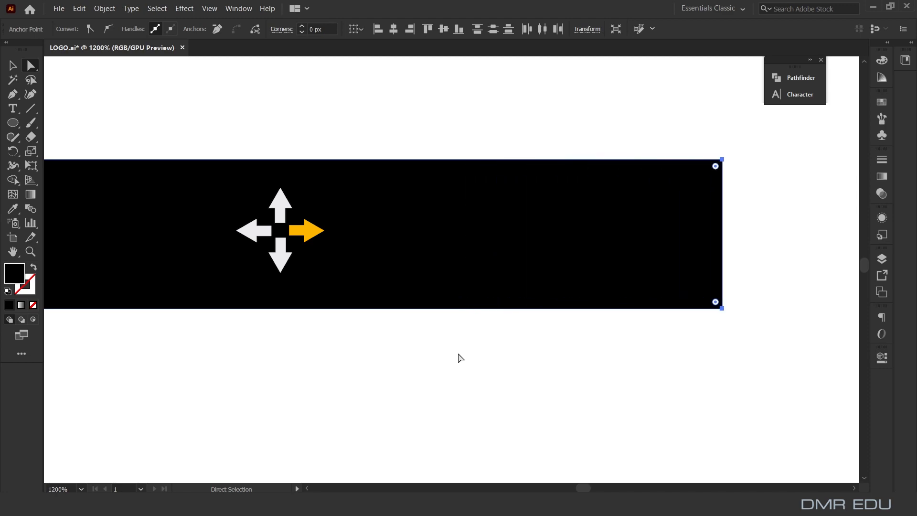
pyautogui.scroll(3, 459, 357)
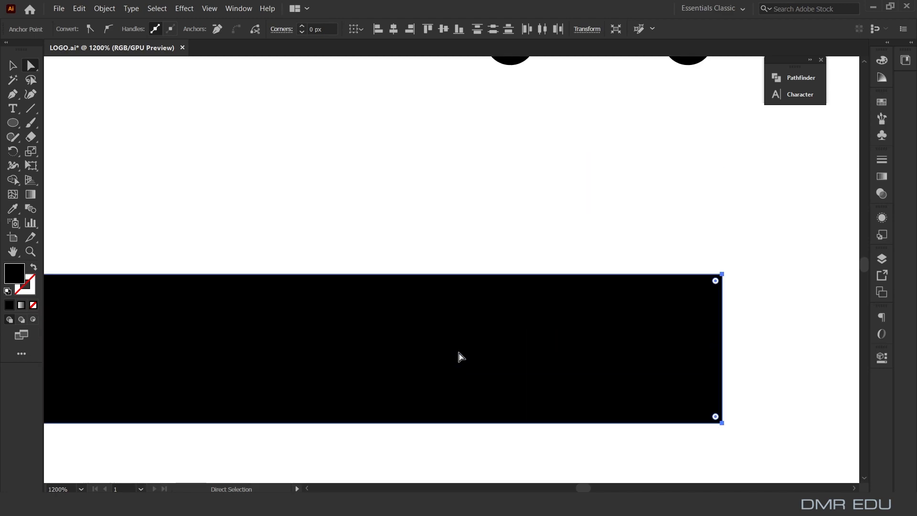
pyautogui.press('Right')
pyautogui.press('Right')
pyautogui.press('Right')
pyautogui.press('Right')
pyautogui.press('Right')
pyautogui.press('Right')
pyautogui.press('Right')
pyautogui.press('Right')
pyautogui.press('Right')
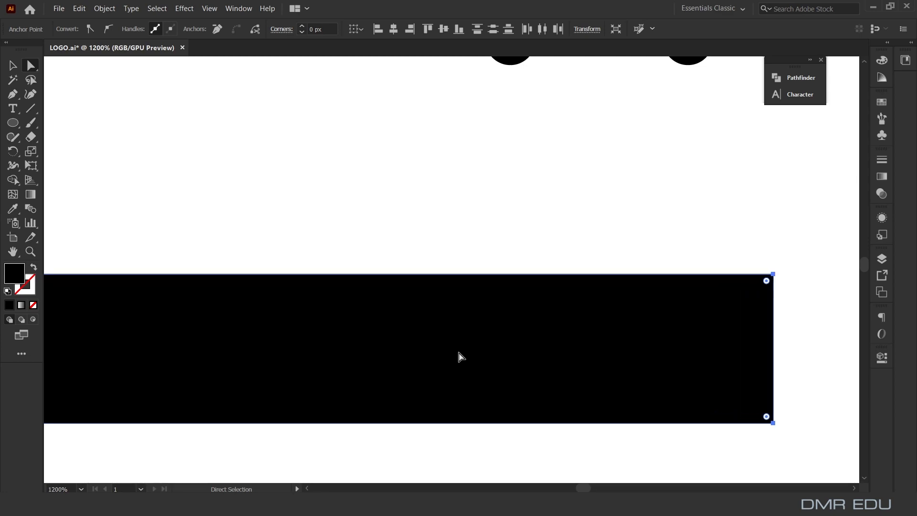
# Round the lower corner at the middle arm's end to the maximum radius, about 14.65 px, keeping the upper corner sharp
pyautogui.click(773, 422)
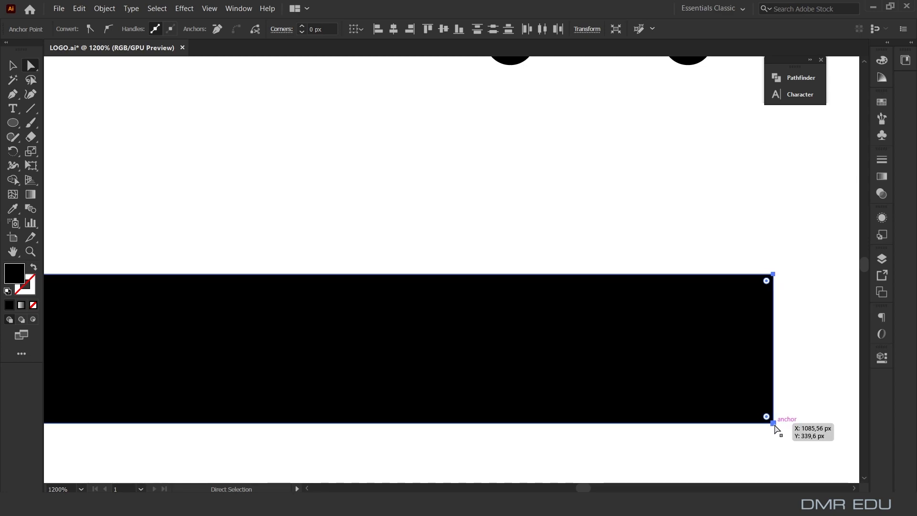
pyautogui.moveTo(766, 417); pyautogui.dragTo(511, 292)
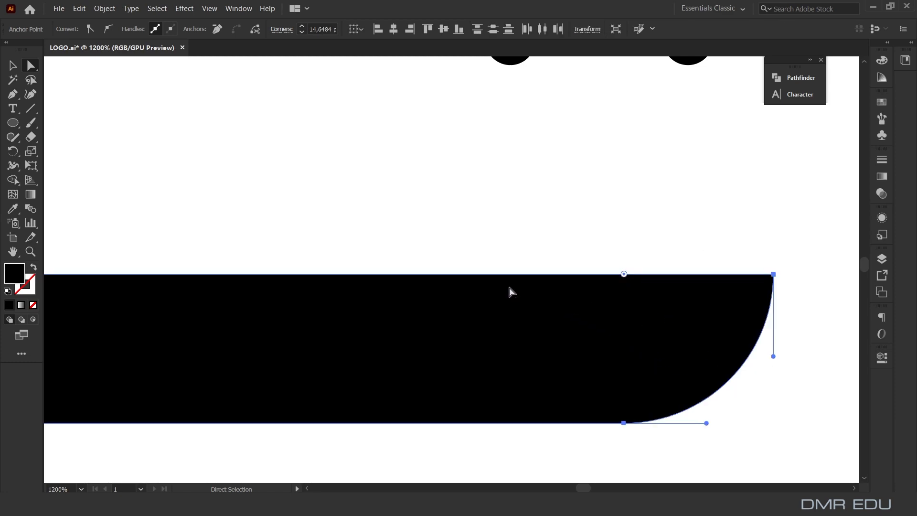
pyautogui.click(631, 198)
# Draw a narrow upright black ellipse on the F stem's left edge at middle-arm height, and nudge it to centre on the edge
pyautogui.scroll(-3, 632, 201)
pyautogui.moveTo(550, 185); pyautogui.dragTo(497, 216)
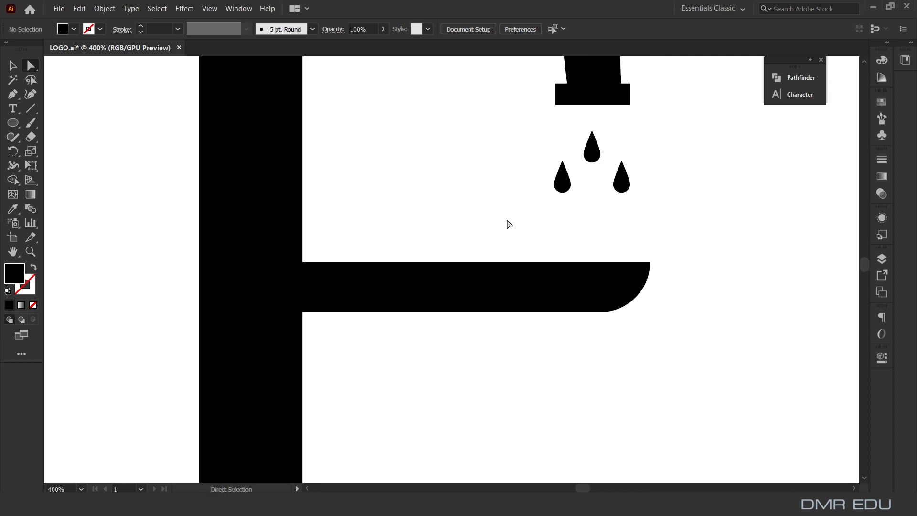
pyautogui.moveTo(408, 224); pyautogui.dragTo(535, 193)
pyautogui.click(12, 123)
pyautogui.moveTo(319, 168); pyautogui.dragTo(366, 261)
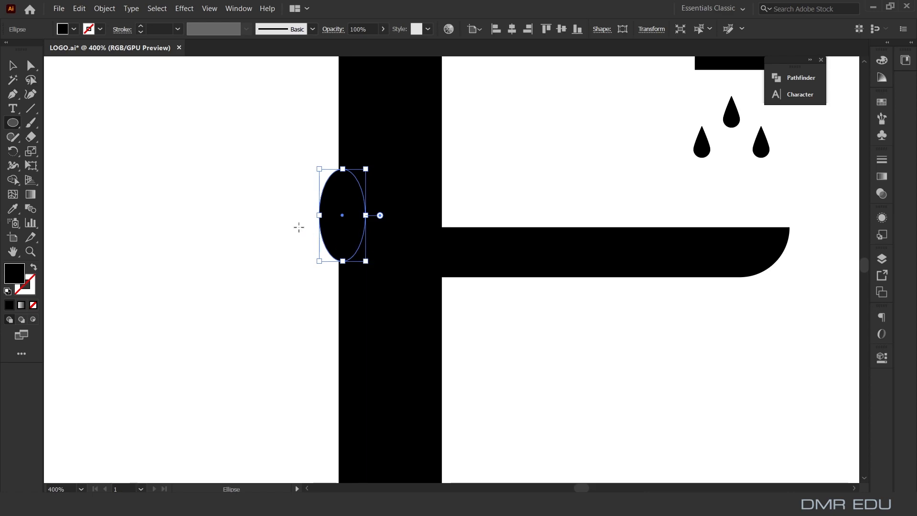
pyautogui.click(13, 66)
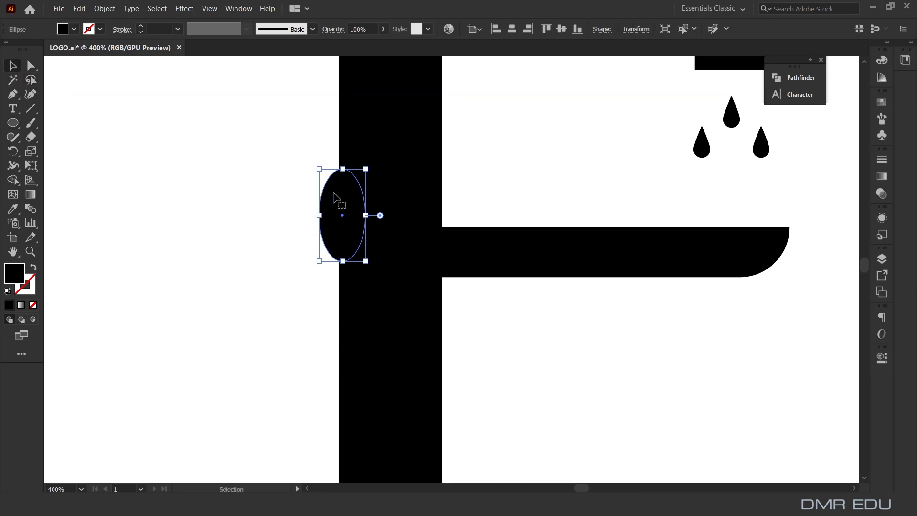
pyautogui.moveTo(334, 193); pyautogui.dragTo(331, 192)
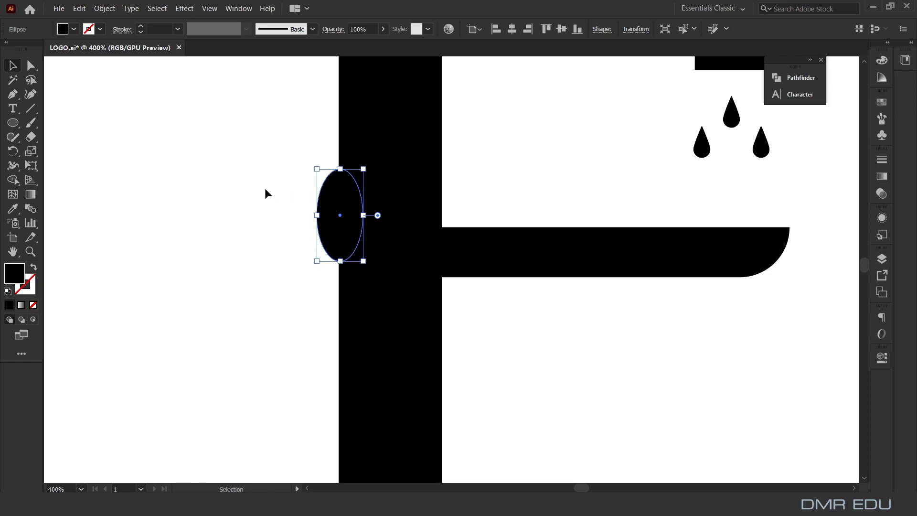
# Trim the overlapping ellipse area out of the F with Pathfinder Trim
pyautogui.moveTo(238, 117); pyautogui.dragTo(499, 325)
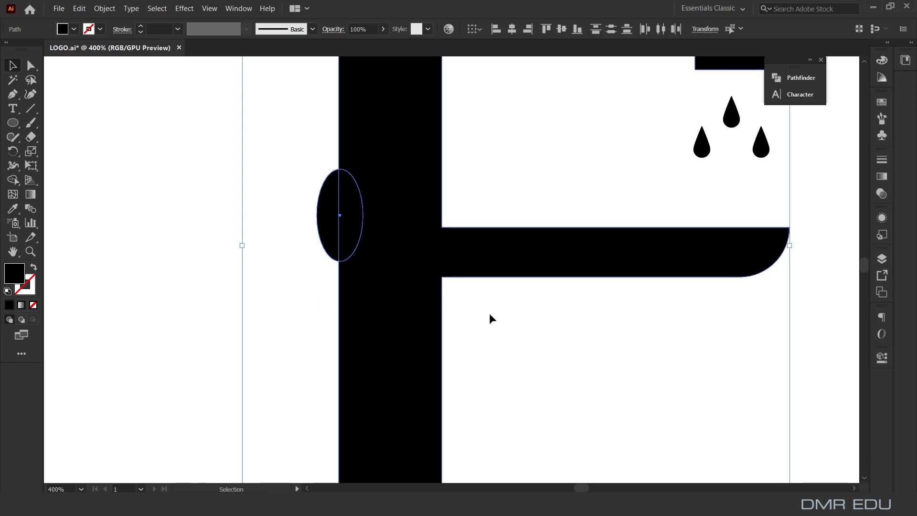
pyautogui.click(801, 78)
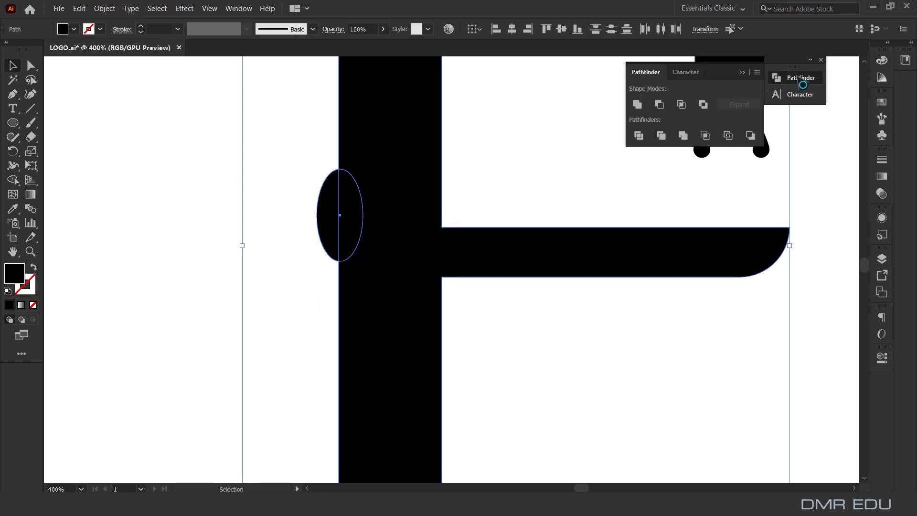
pyautogui.click(661, 136)
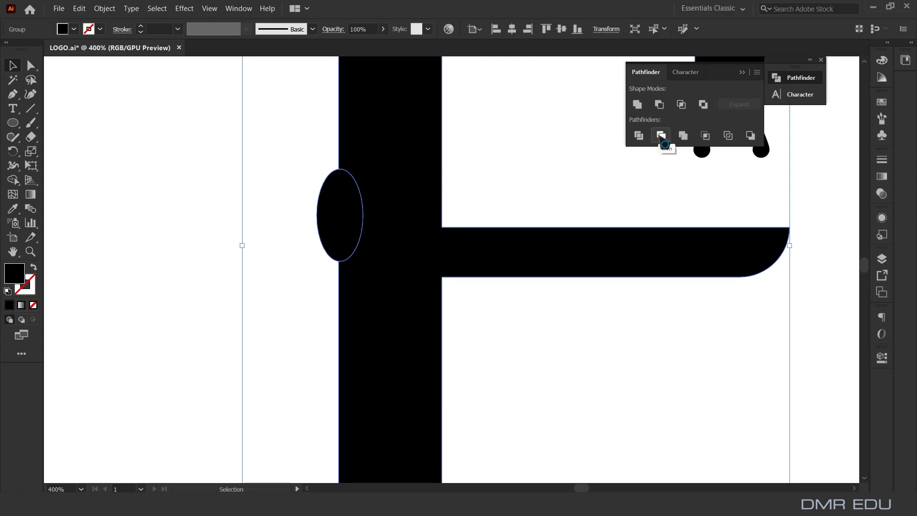
pyautogui.click(541, 166)
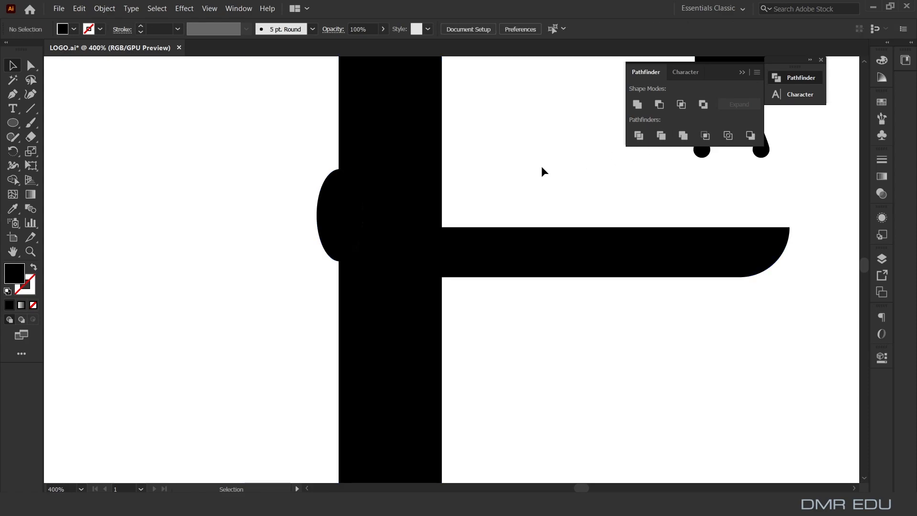
# Shift the trimmed ellipse left, out of its cutout, to leave a crescent-shaped white gap in the stem
pyautogui.press('a')
pyautogui.click(342, 205)
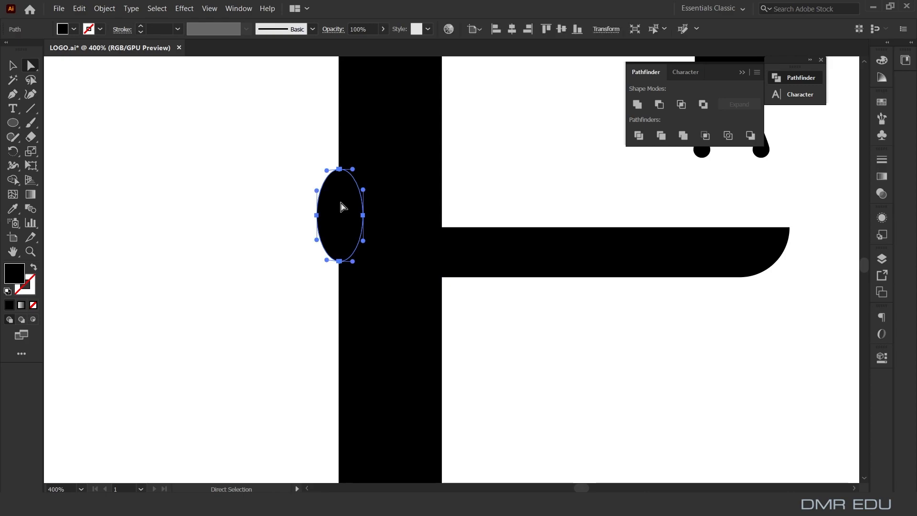
pyautogui.press('Left')
pyautogui.press('Left')
pyautogui.press('Left')
pyautogui.press('Left')
pyautogui.press('Left')
pyautogui.press('Left')
pyautogui.press('Left')
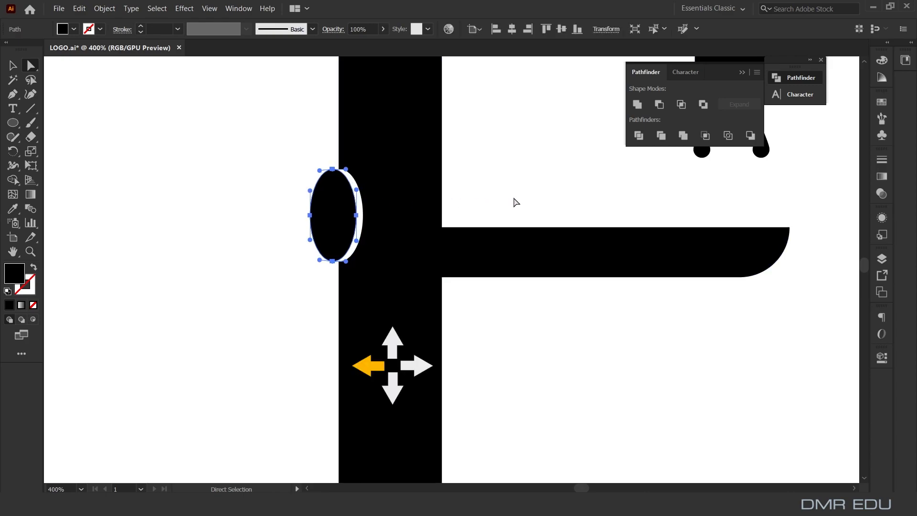
pyautogui.click(512, 202)
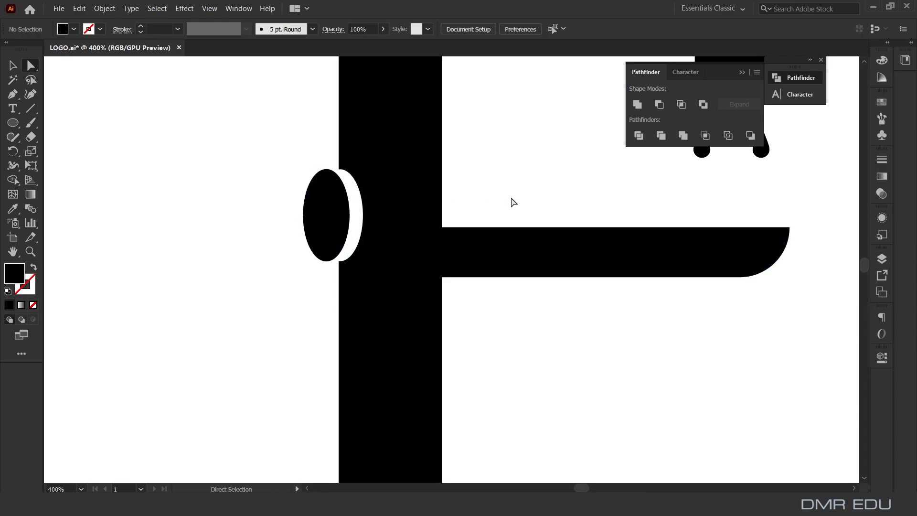
pyautogui.click(742, 73)
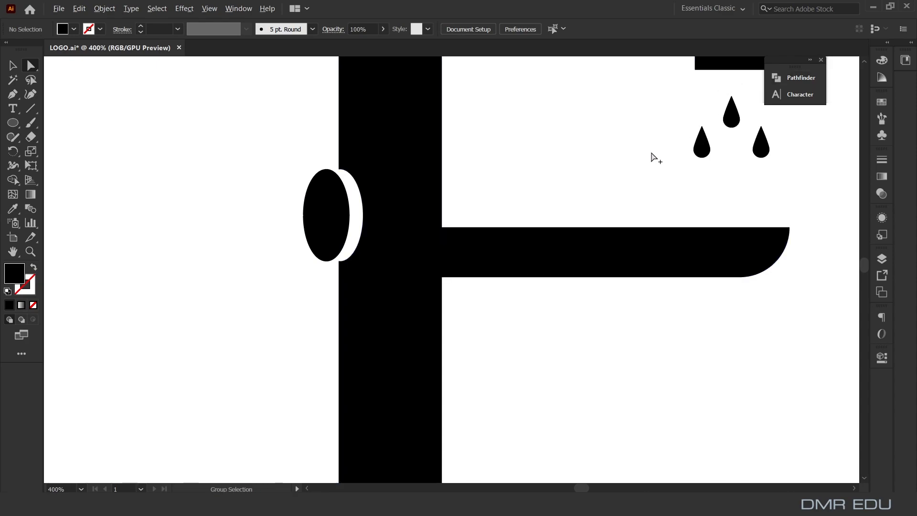
# Reposition the FOUNTAIN text slightly beneath the tap-shaped F
pyautogui.hotkey('ctrl', '1')
pyautogui.moveTo(752, 161); pyautogui.dragTo(602, 148)
pyautogui.moveTo(510, 346); pyautogui.dragTo(530, 356)
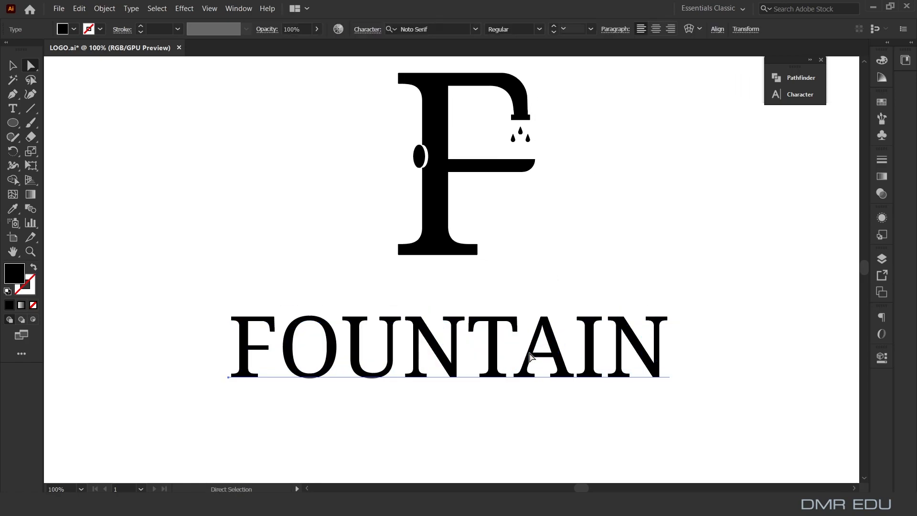
pyautogui.click(679, 235)
pyautogui.moveTo(653, 189); pyautogui.dragTo(635, 193)
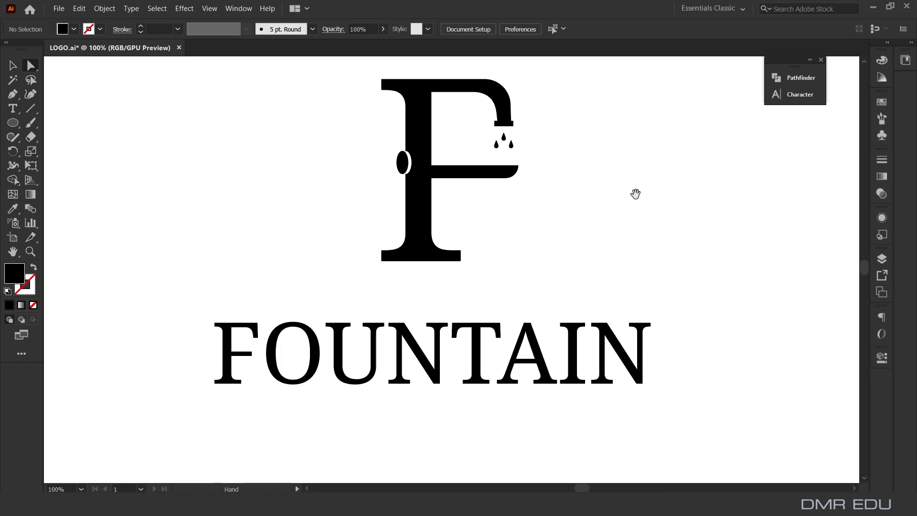